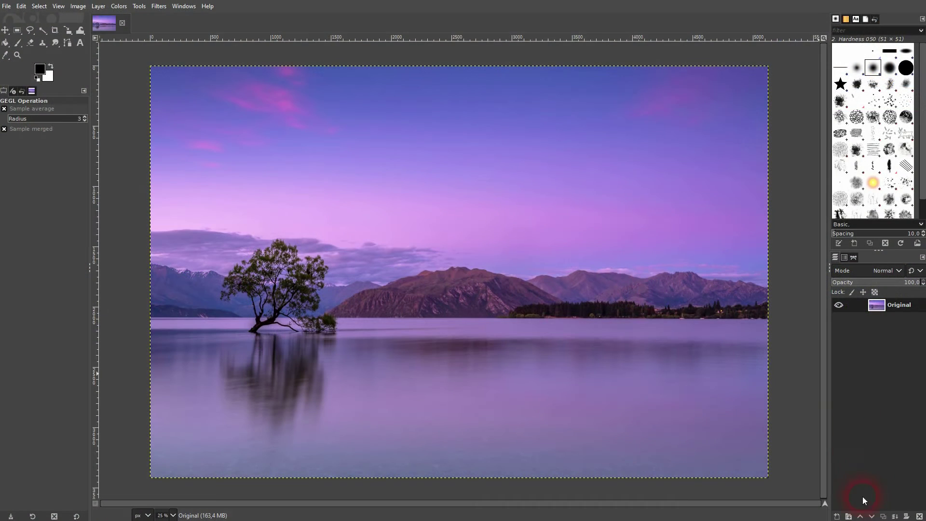
- Duplicate the Original layer and rename the copy 'Color Rotation'
click(883, 516)
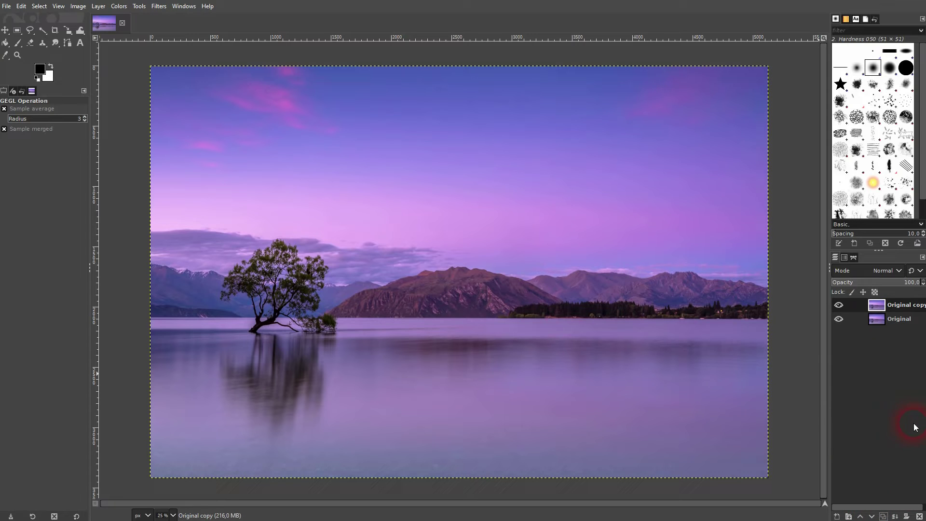
double_click(898, 306)
text(Color Rotation)
key(Return)
- Open Colors > Map > Rotate Colors on the Color Rotation layer with canvas preview turned on
click(119, 6)
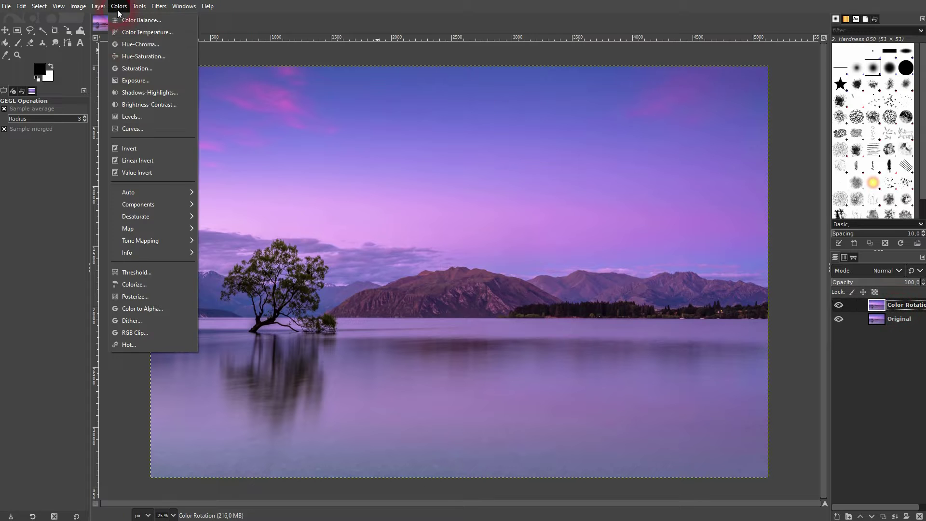
mouse_move(163, 228)
click(245, 295)
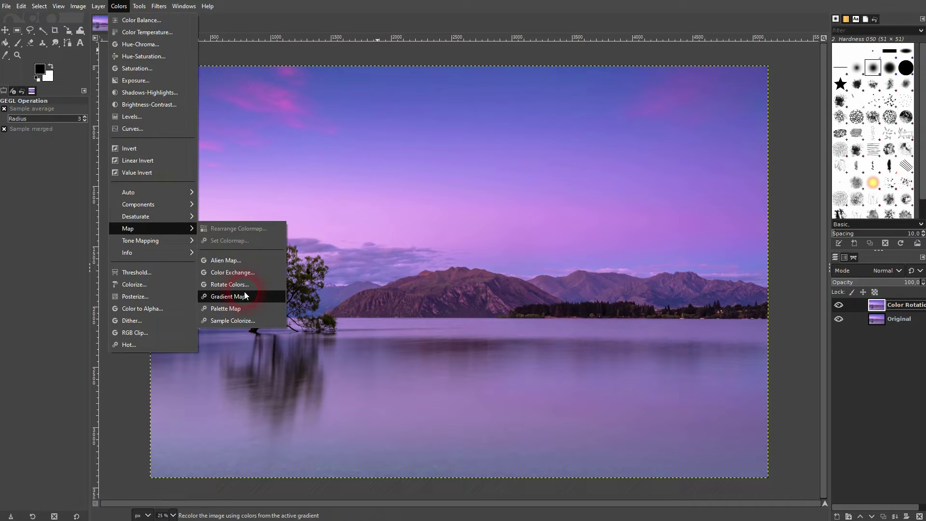
click(51, 298)
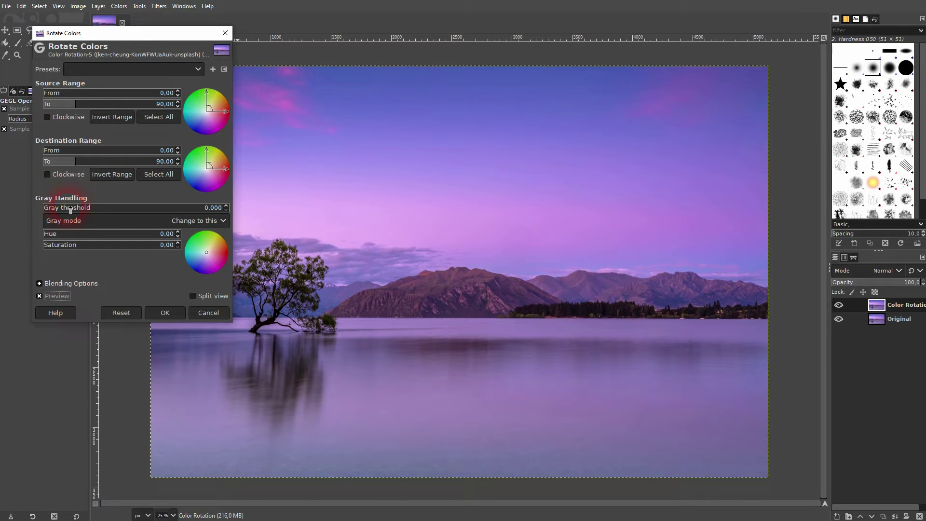
- Set the gray threshold to 0,343 and gray saturation to 0,60, tinting greyish areas red
click(65, 248)
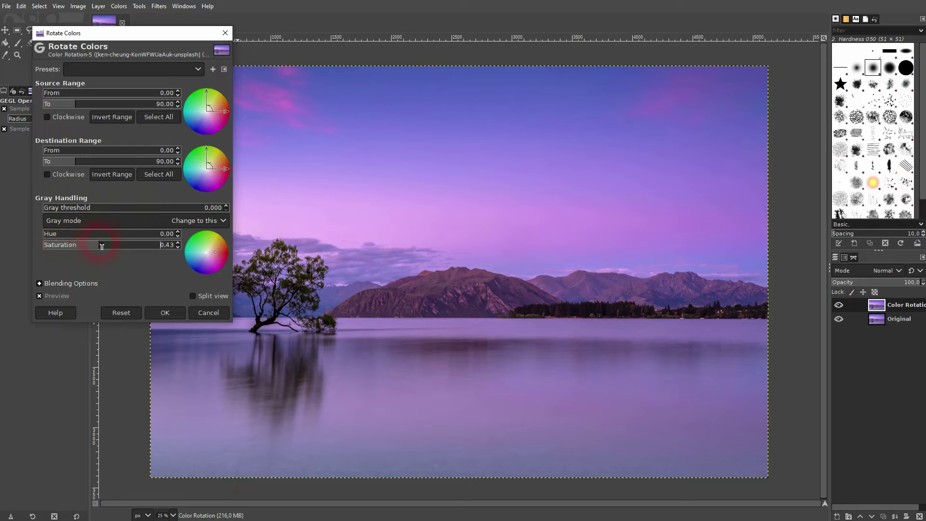
mouse_move(117, 211)
mouse_down()
mouse_move(444, 224)
mouse_move(382, 194)
mouse_move(160, 214)
mouse_move(200, 208)
mouse_move(113, 207)
mouse_up()
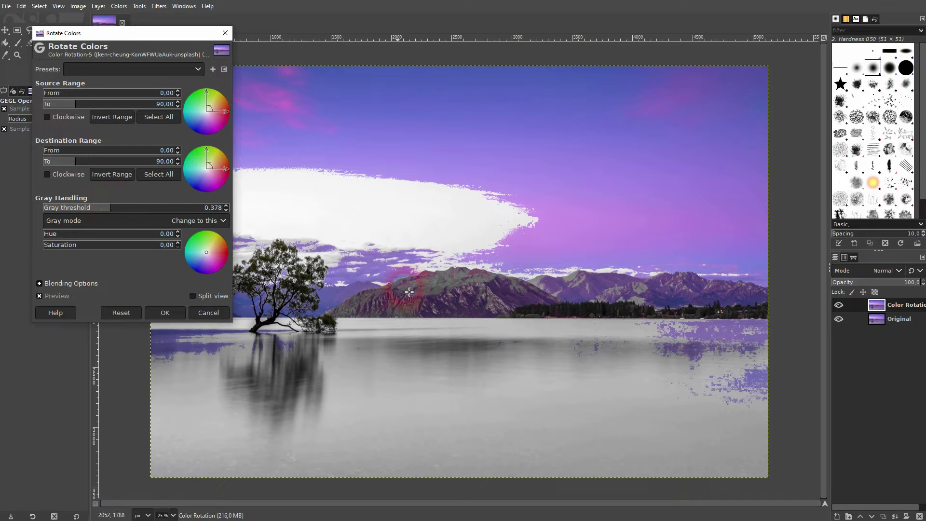
drag(56, 246, 121, 245)
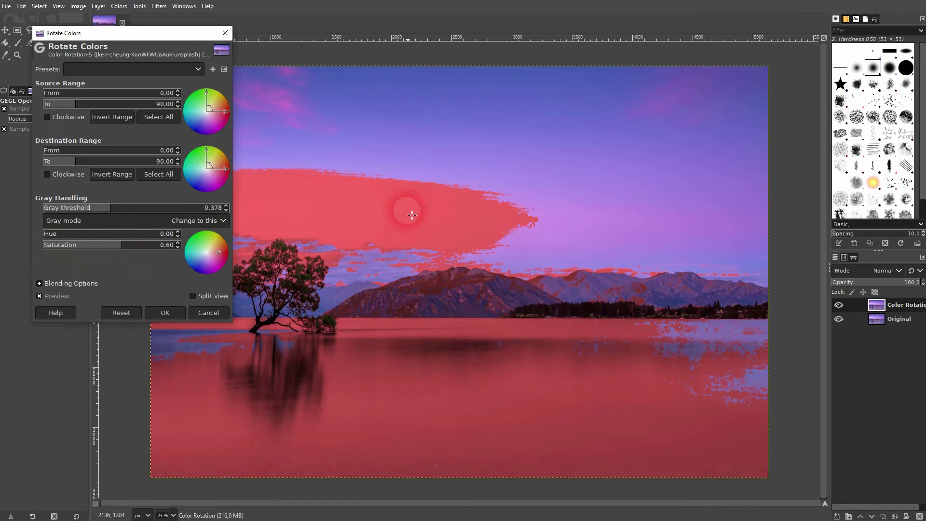
click(162, 207)
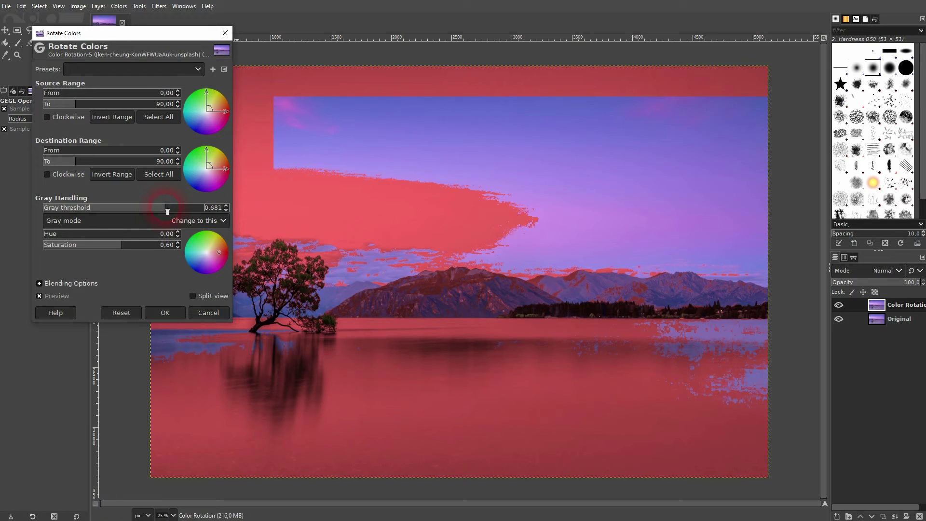
click(95, 207)
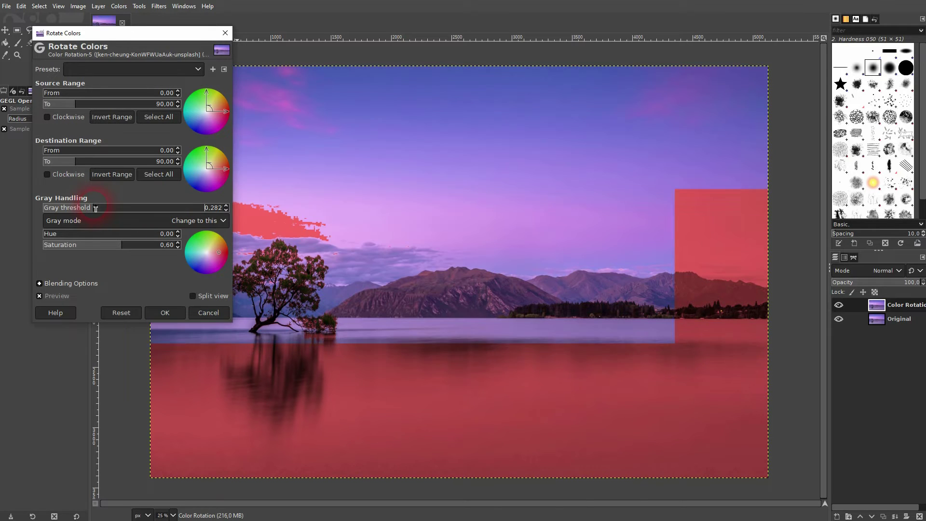
click(104, 207)
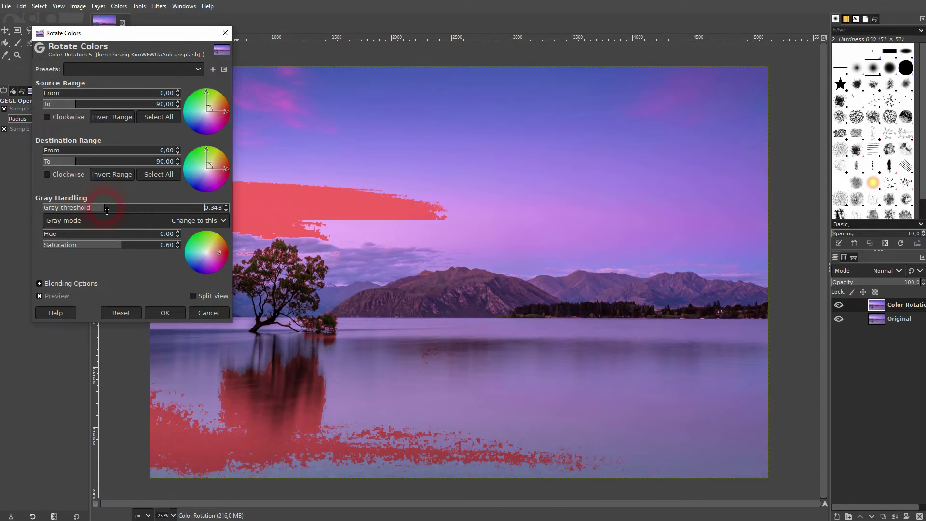
- Try a yellow gray hue, then return the gray hue to 0 (red)
click(61, 234)
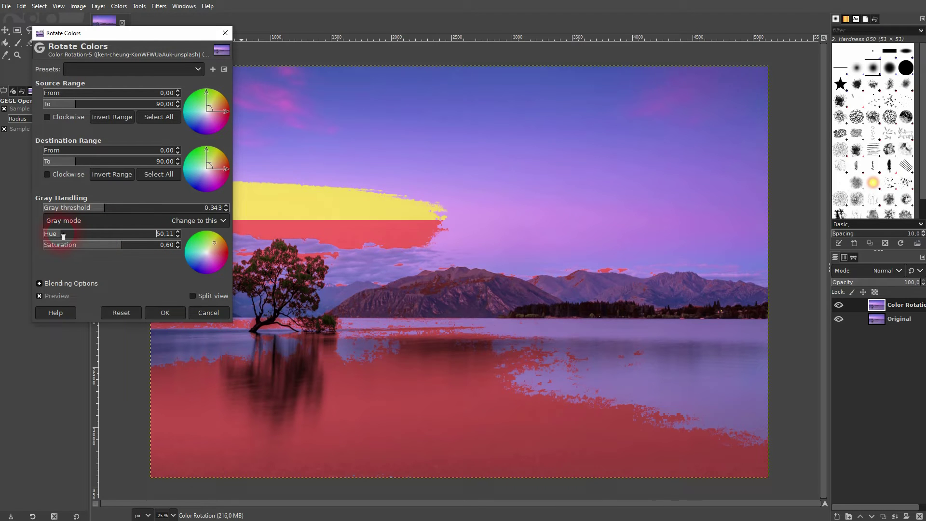
scroll(88, 235, up, 9)
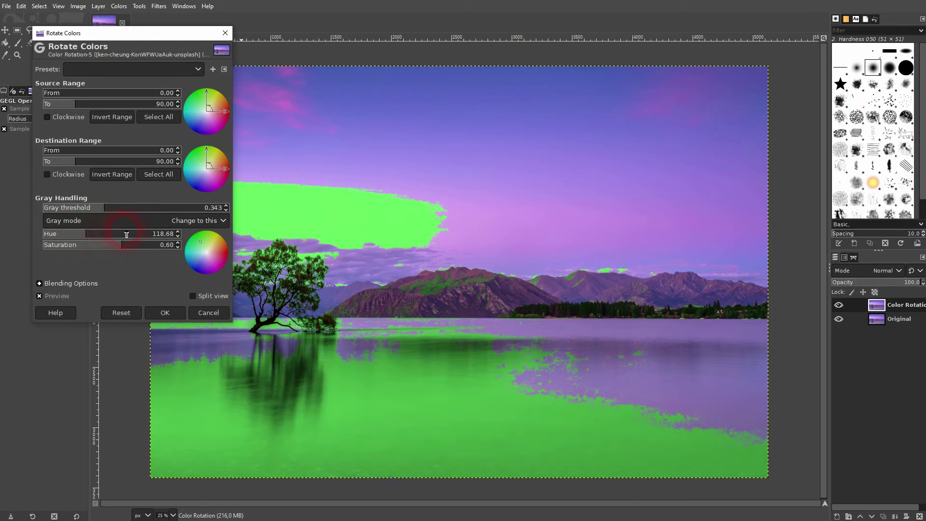
drag(92, 234, 38, 234)
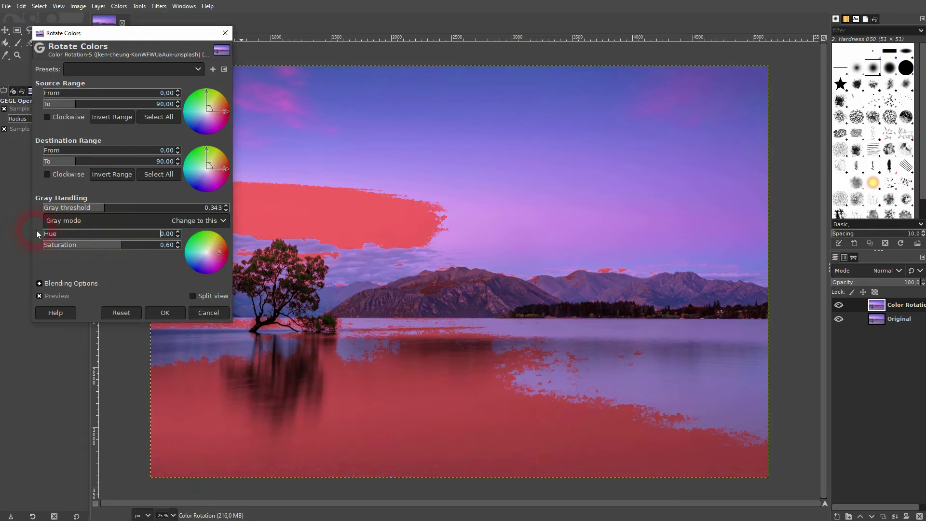
- Switch gray mode to 'Treat as this' and try a purple gray hue of 278,24
click(195, 220)
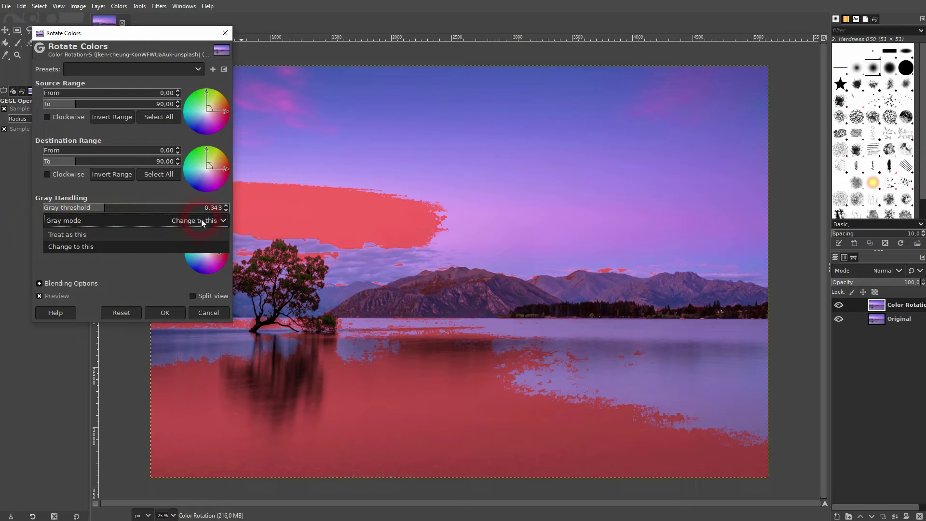
click(164, 233)
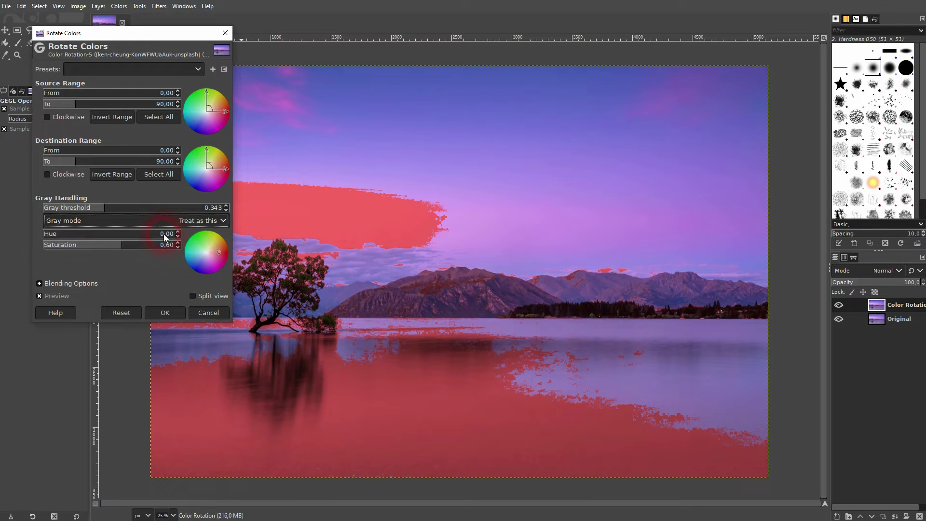
click(93, 234)
drag(122, 235, 147, 236)
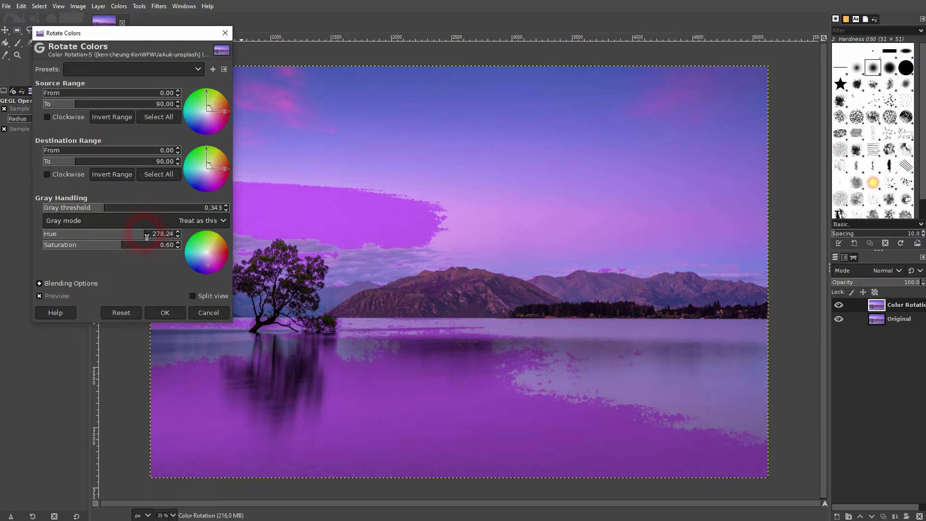
- Return gray mode to 'Change to this' and drop gray threshold and saturation to 0
click(203, 223)
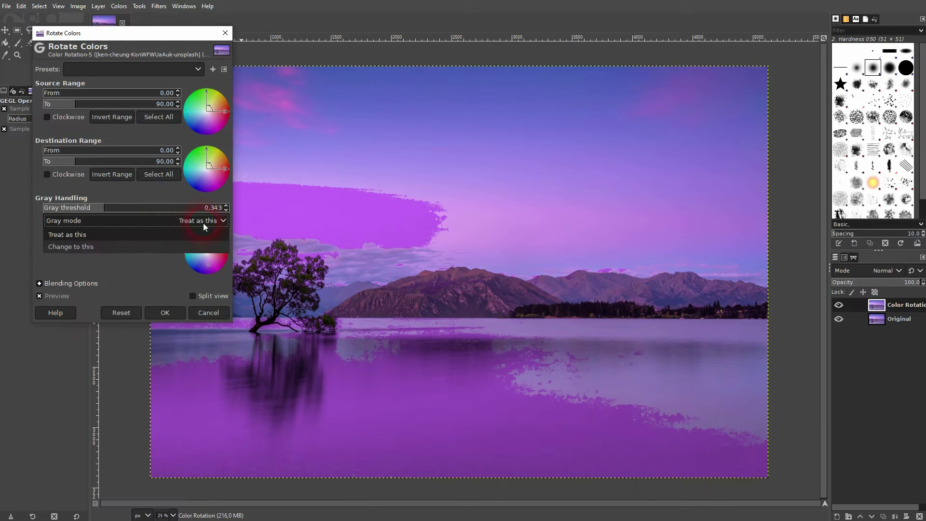
click(161, 249)
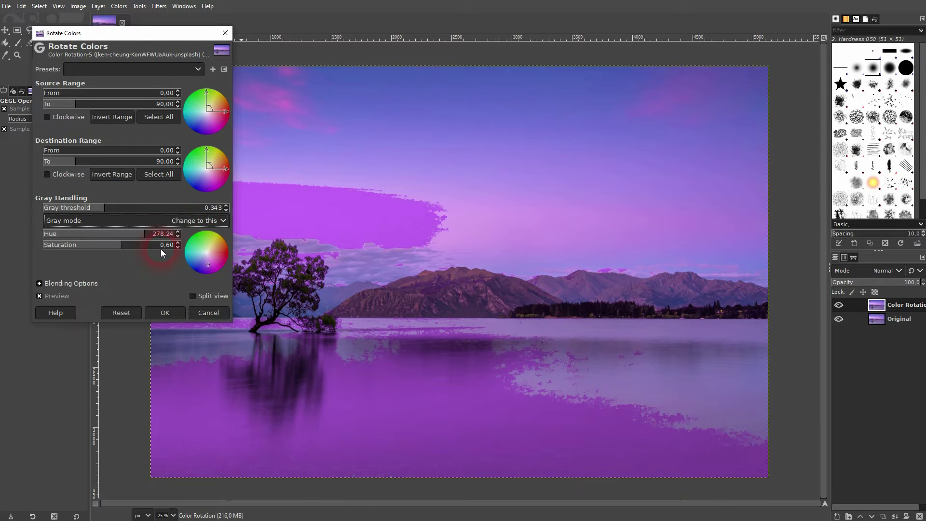
click(61, 235)
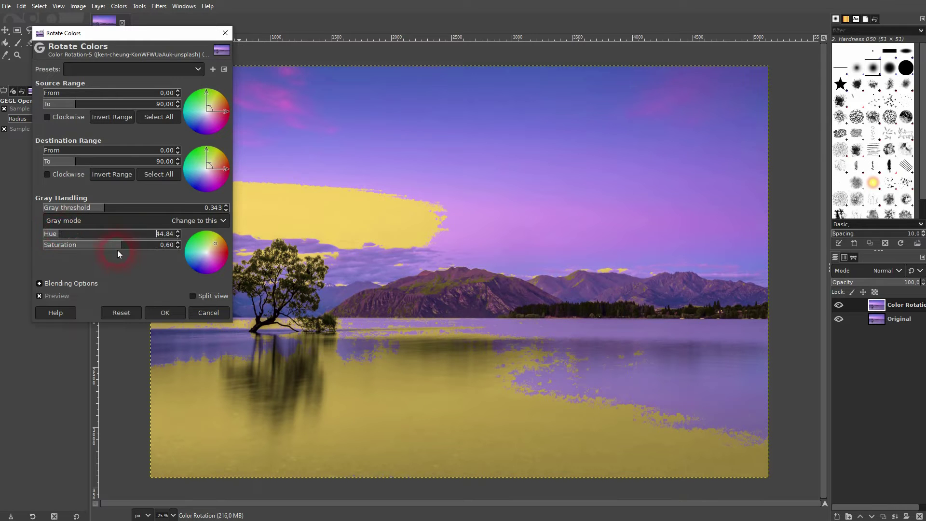
drag(104, 207, 41, 208)
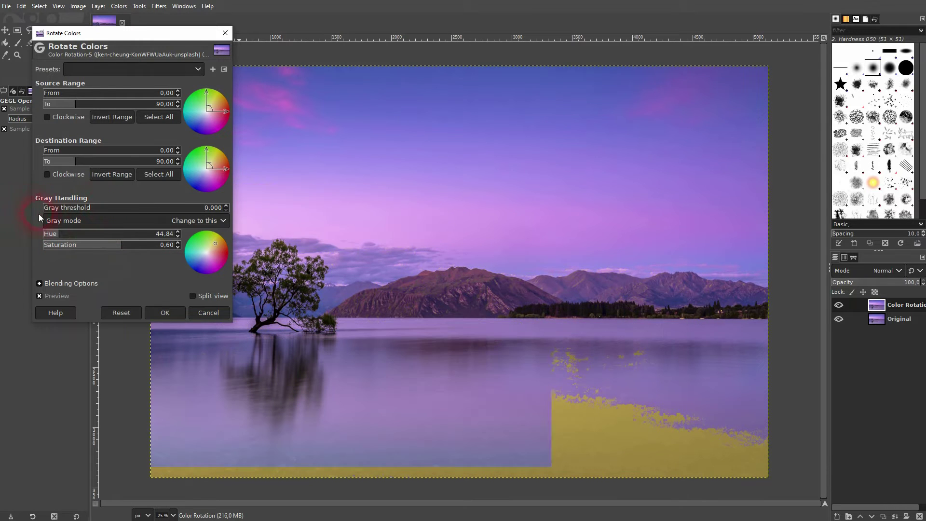
mouse_move(119, 248)
mouse_down()
mouse_move(29, 248)
mouse_move(50, 234)
mouse_move(29, 237)
mouse_up()
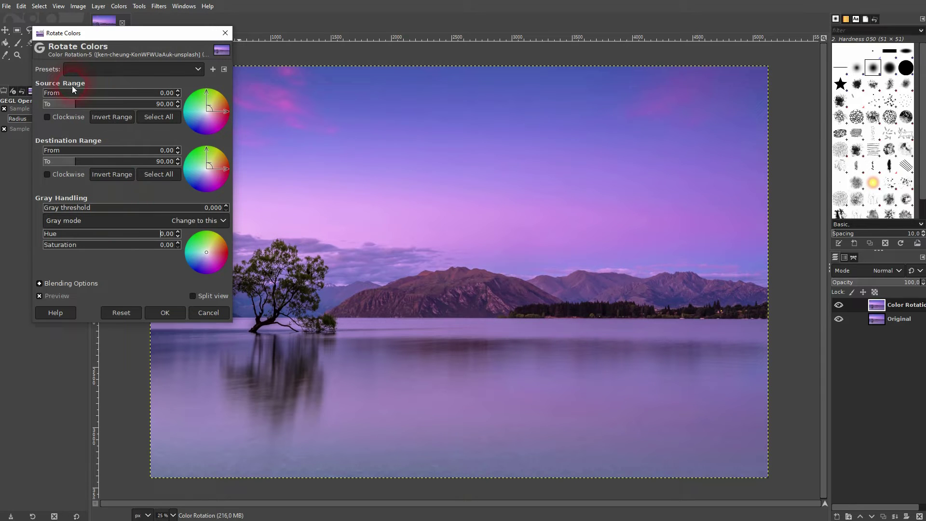
- Experiment with destination range angles, widening the end to 133,96 and moving the start around
click(204, 94)
drag(204, 149, 227, 167)
click(62, 151)
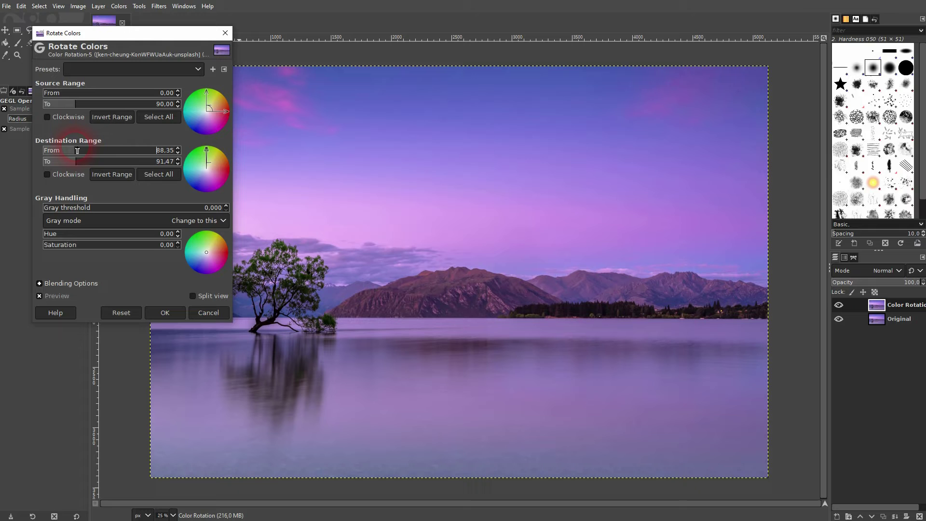
click(116, 151)
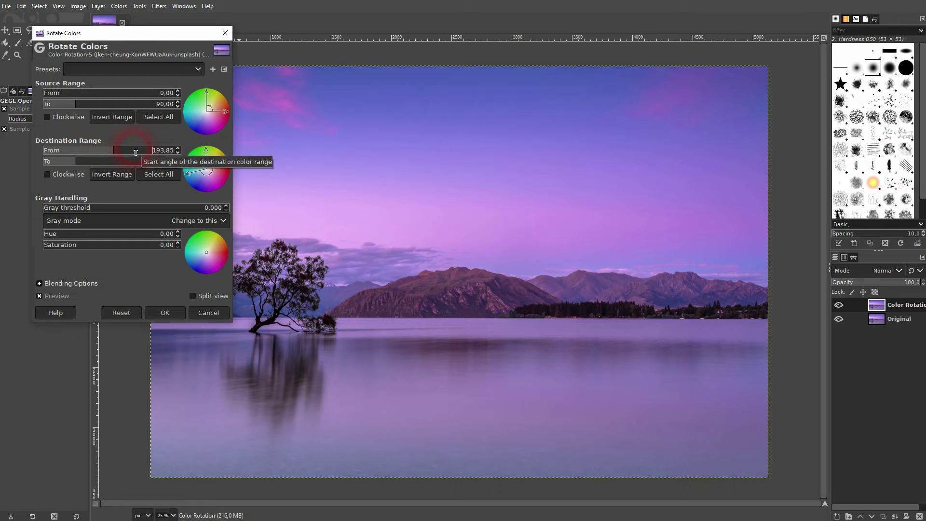
click(135, 151)
drag(110, 163, 59, 162)
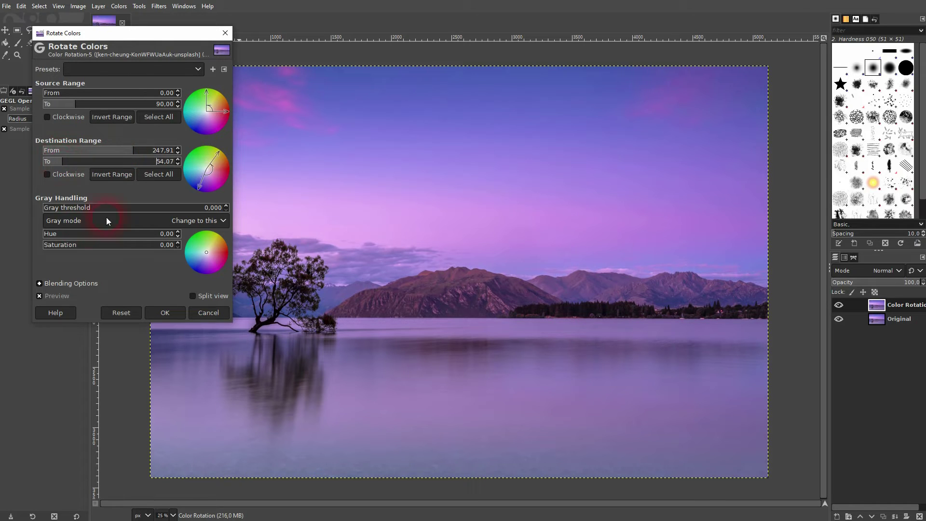
- Briefly test a source start of 111° then restore 0, and set destination to 27,69–129,23
click(84, 93)
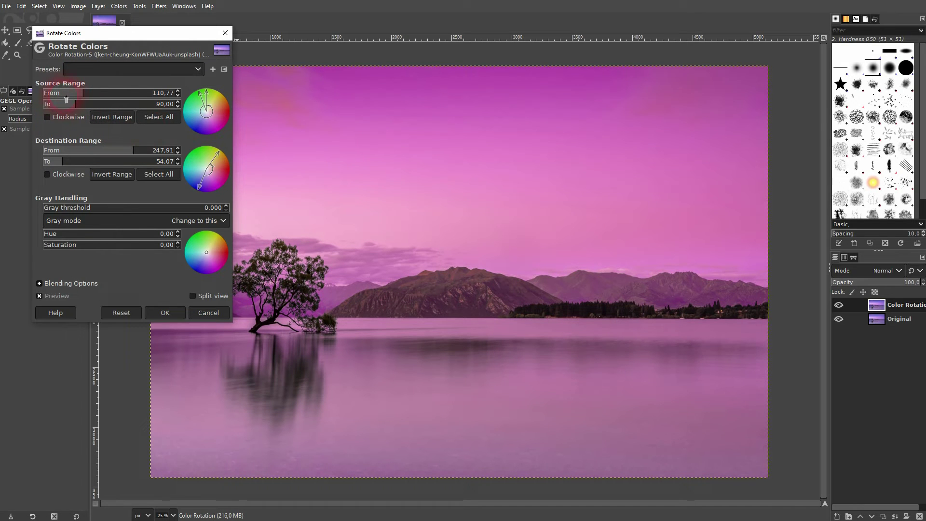
drag(78, 95, 49, 93)
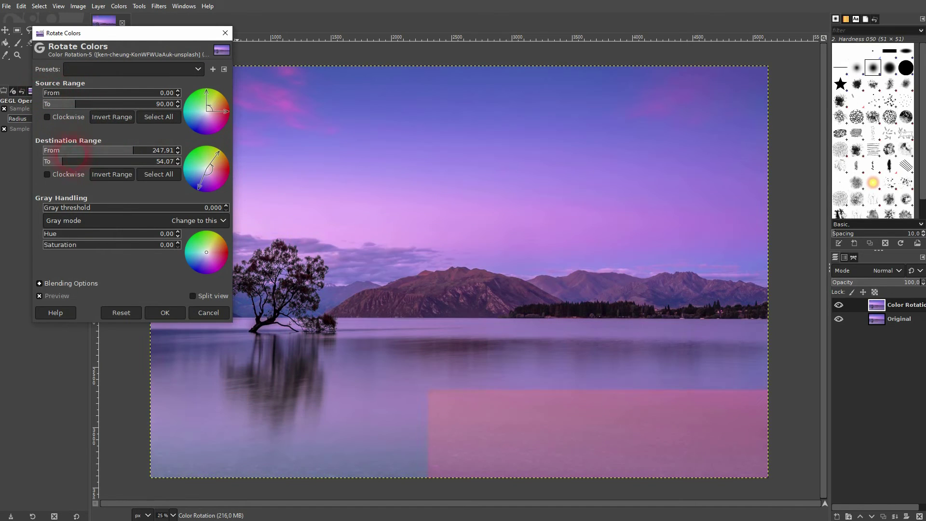
click(92, 163)
drag(92, 152, 53, 151)
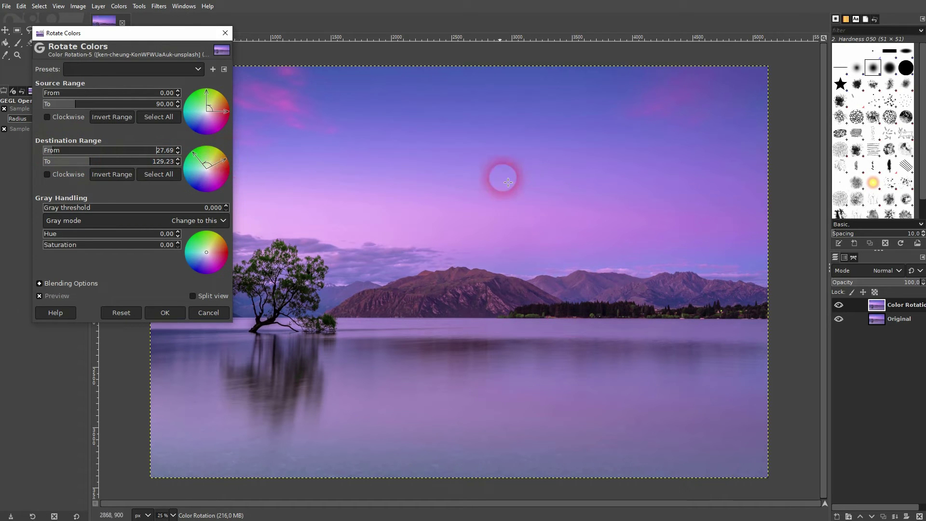
- Try source start angles ranging from about 67° to 256°
click(70, 96)
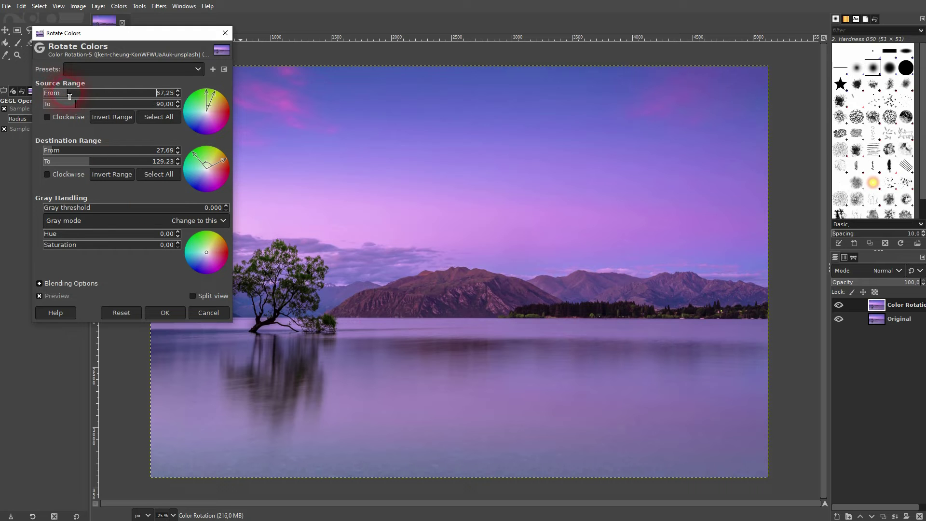
click(110, 93)
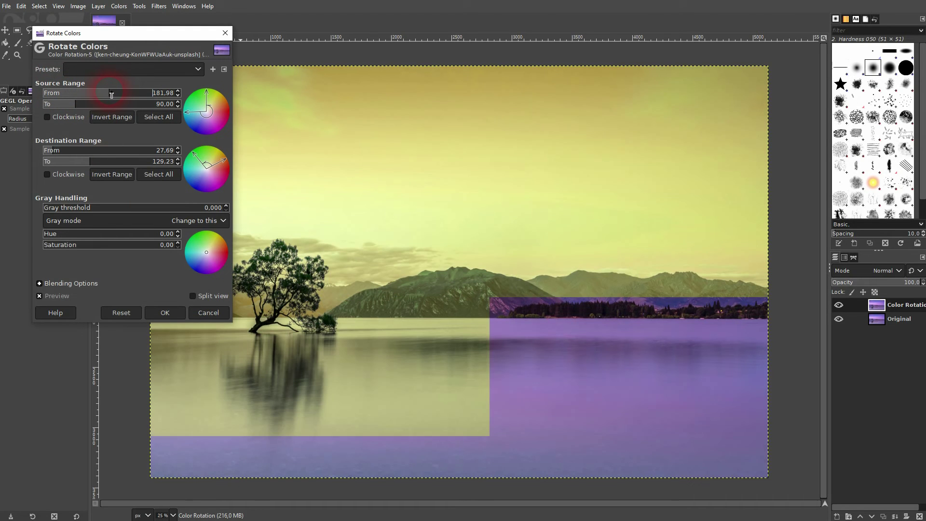
click(88, 92)
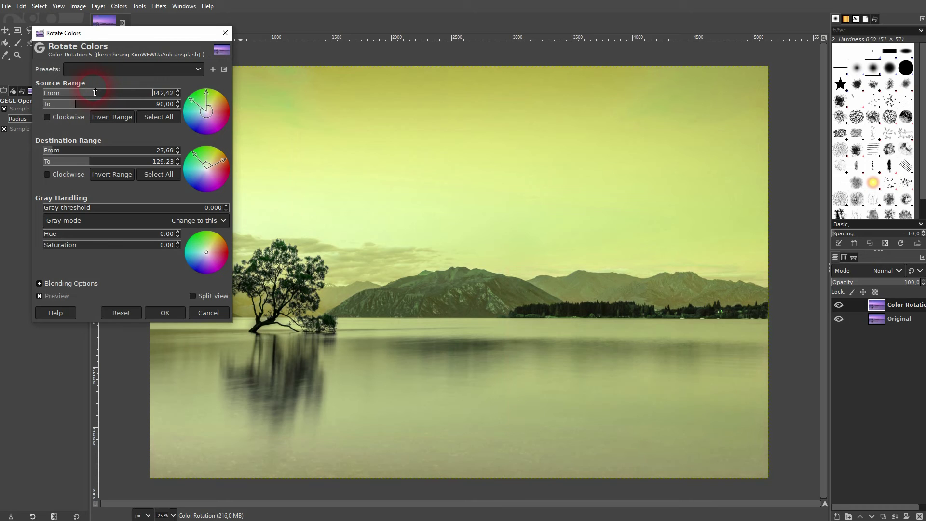
click(87, 88)
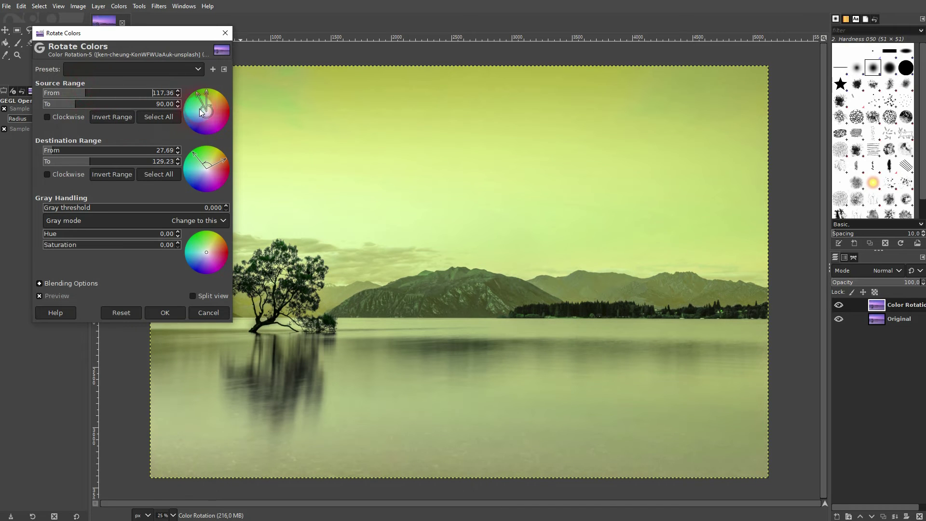
click(139, 94)
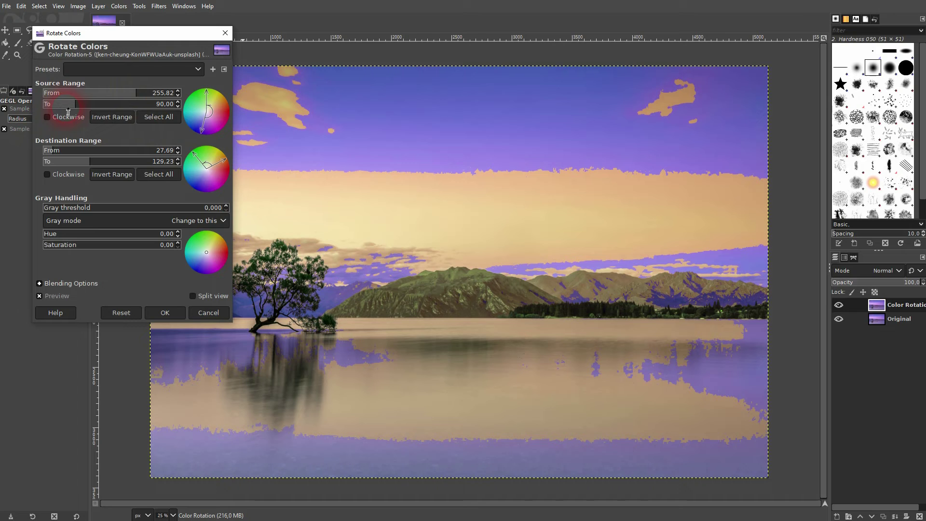
- Set the source end to 84,40 and bring the source start down to 192,53
click(85, 105)
click(133, 104)
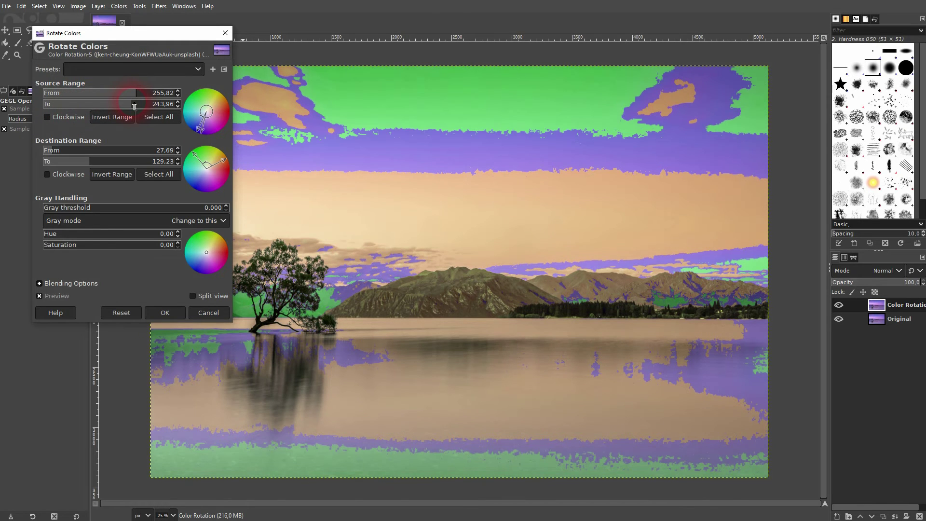
click(62, 105)
click(76, 105)
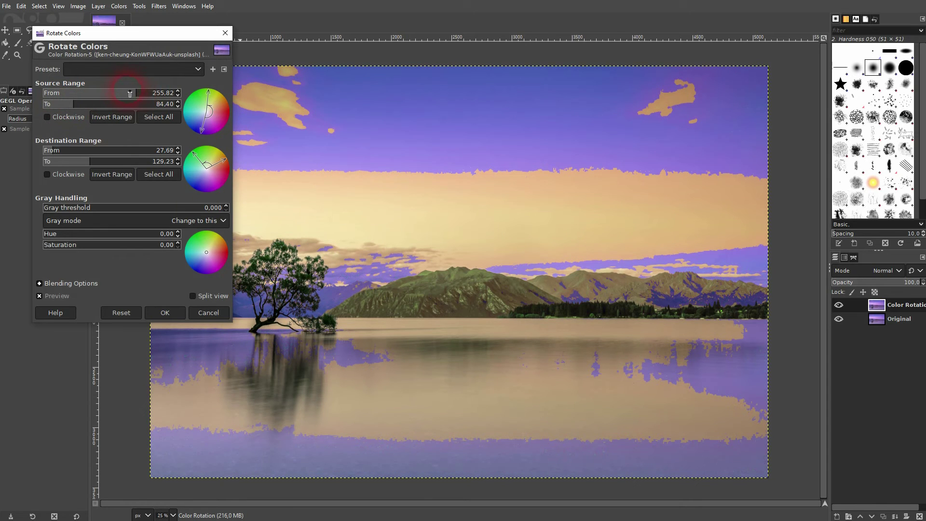
drag(130, 94, 114, 96)
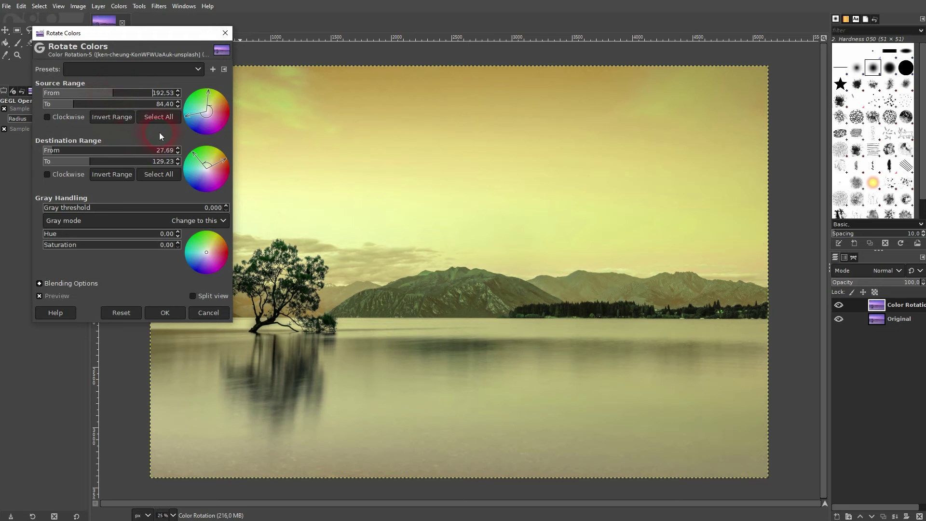
- Toggle Source Clockwise on, off and on again, leaving it checked
click(72, 119)
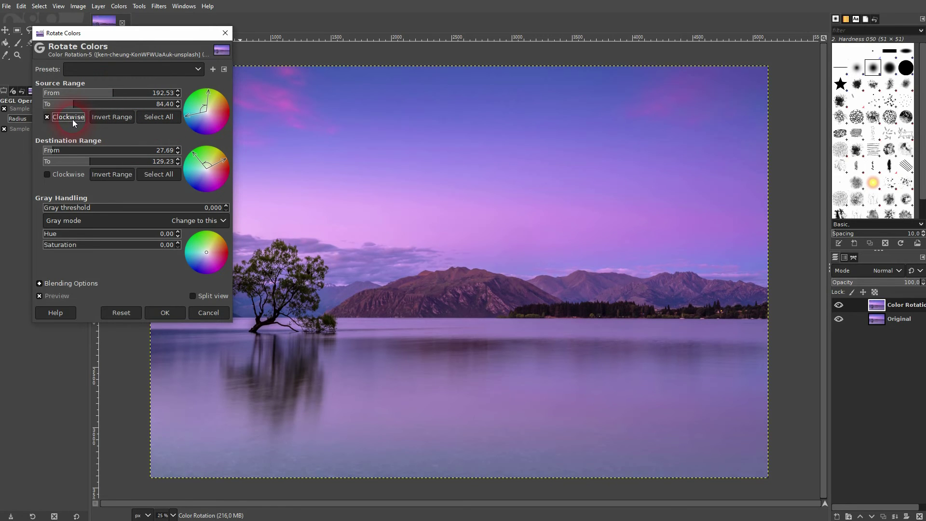
click(73, 119)
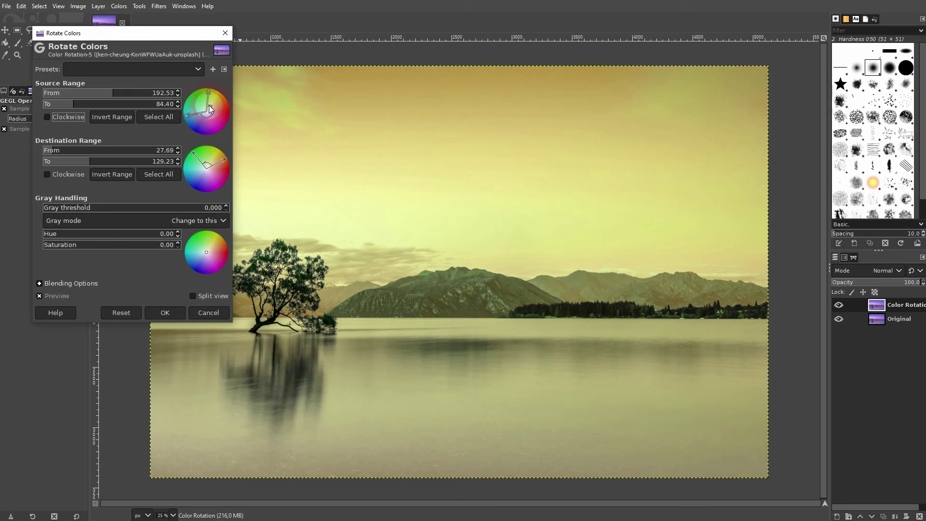
click(69, 120)
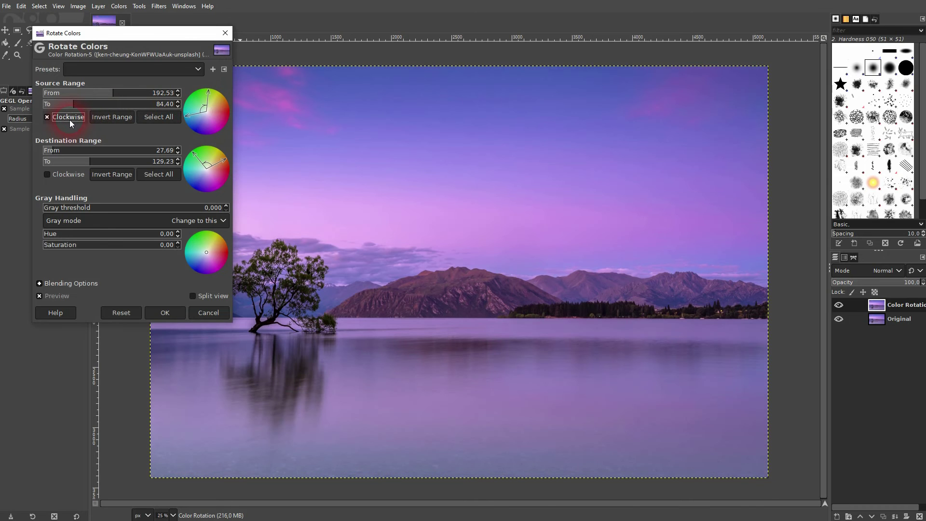
- Uncheck Source Clockwise, set destination to 246,59–77,80, and compare with preview off and on
click(70, 120)
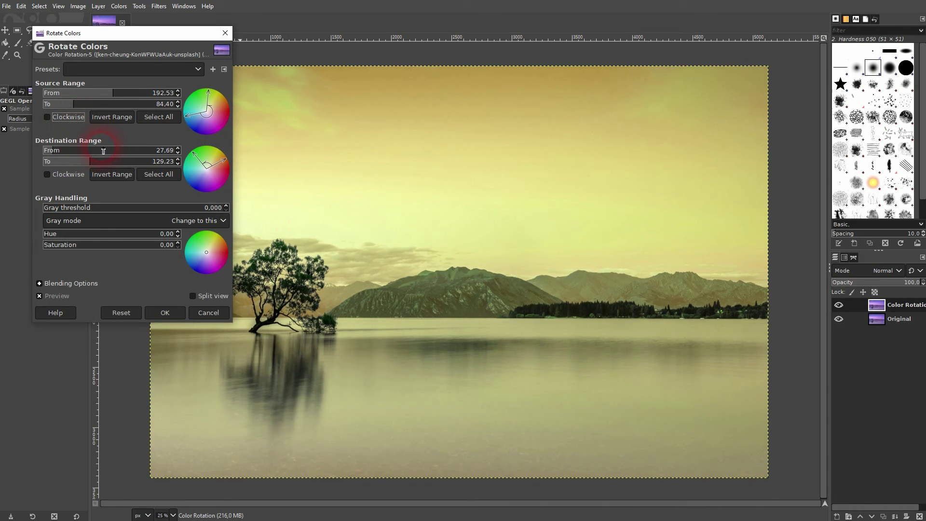
drag(103, 151, 132, 152)
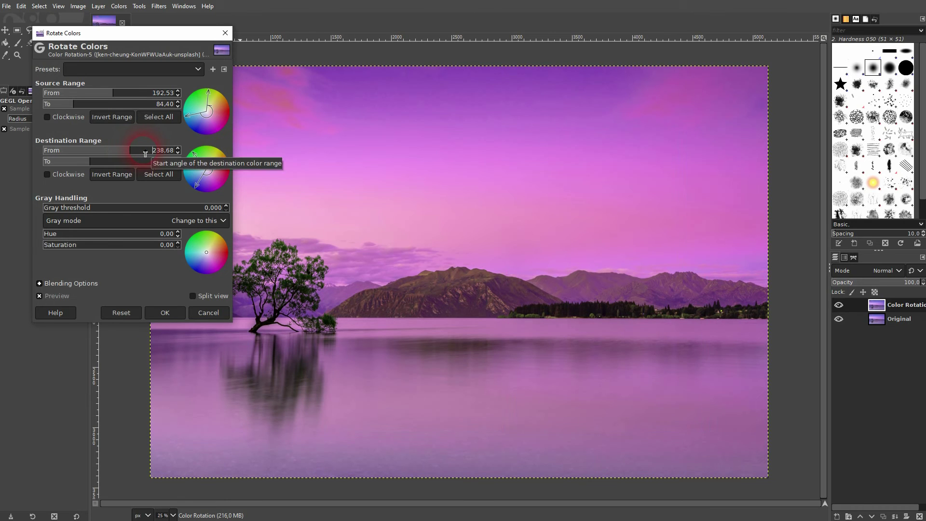
drag(144, 154, 145, 154)
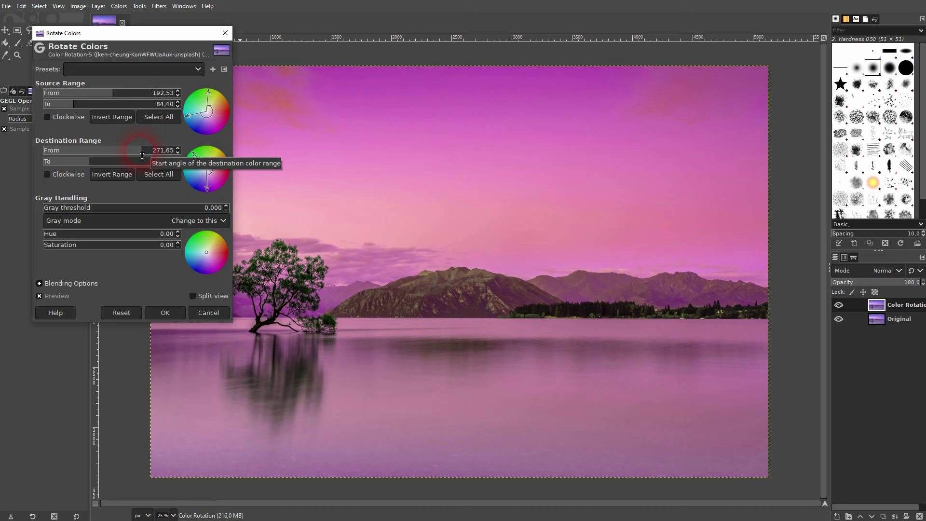
drag(119, 163, 74, 163)
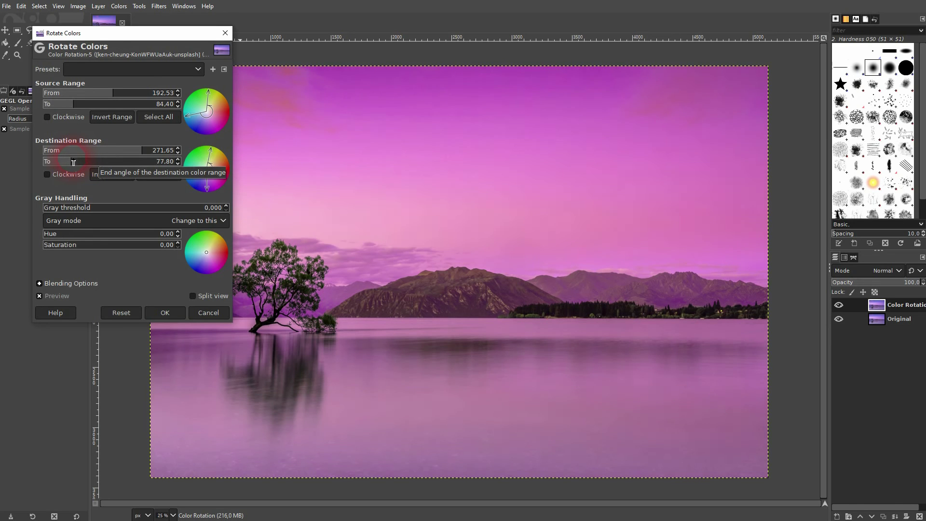
click(135, 152)
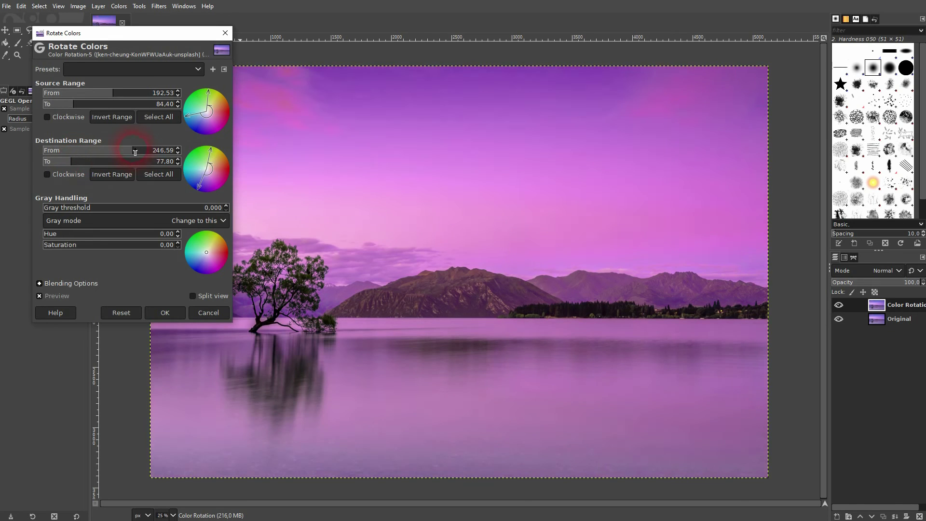
click(58, 296)
click(59, 297)
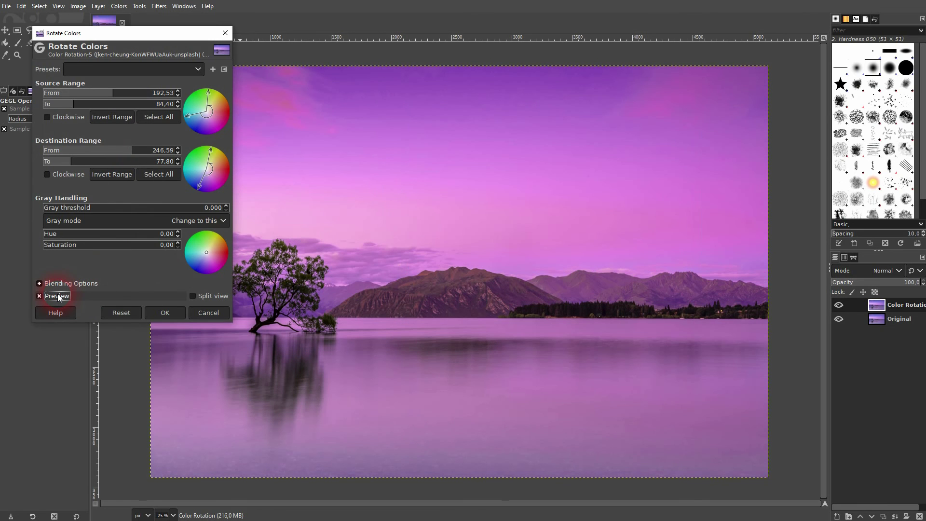
- Apply the magenta Rotate Colors result to the Color Rotation layer with OK
click(163, 312)
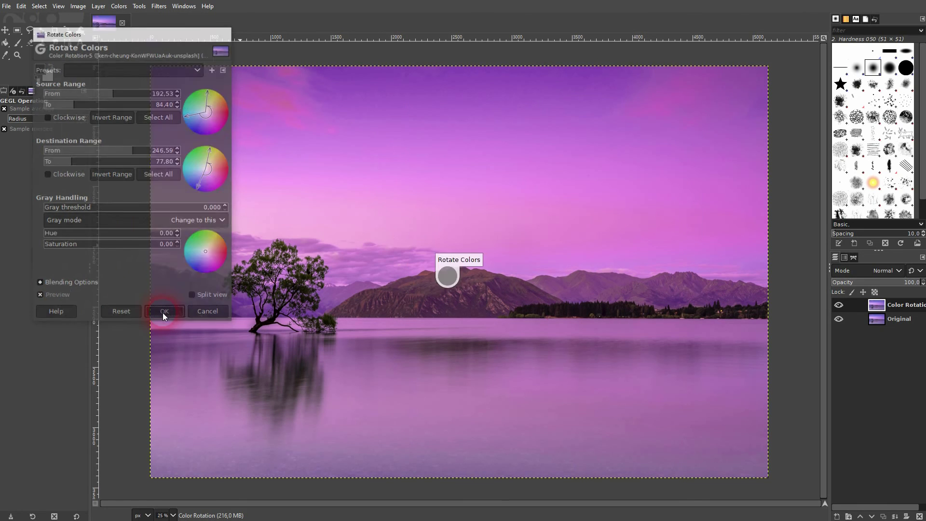